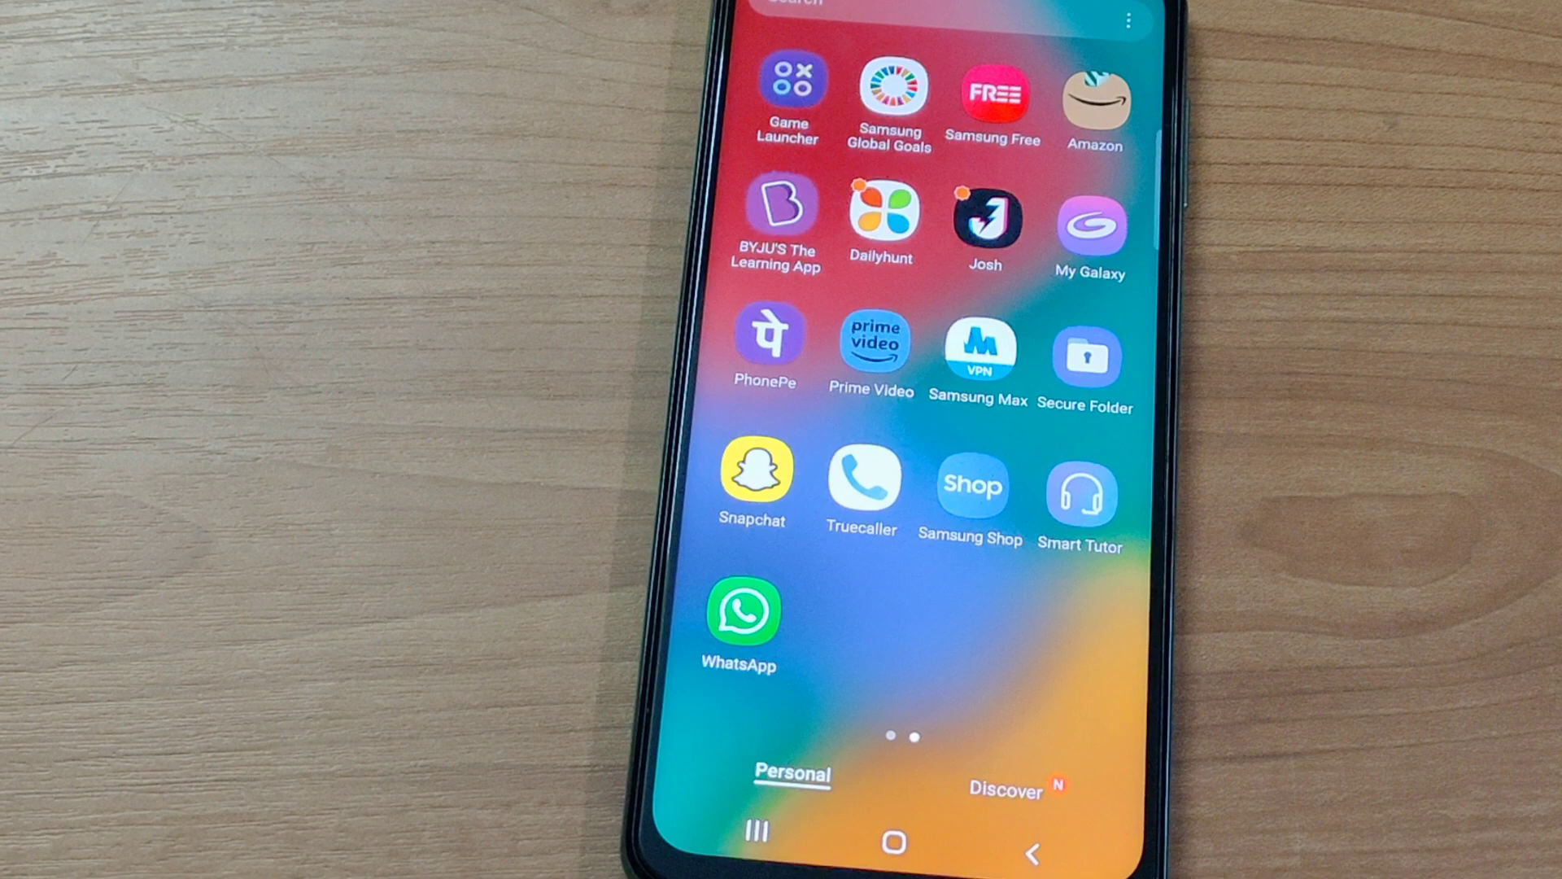
left_click(744, 611)
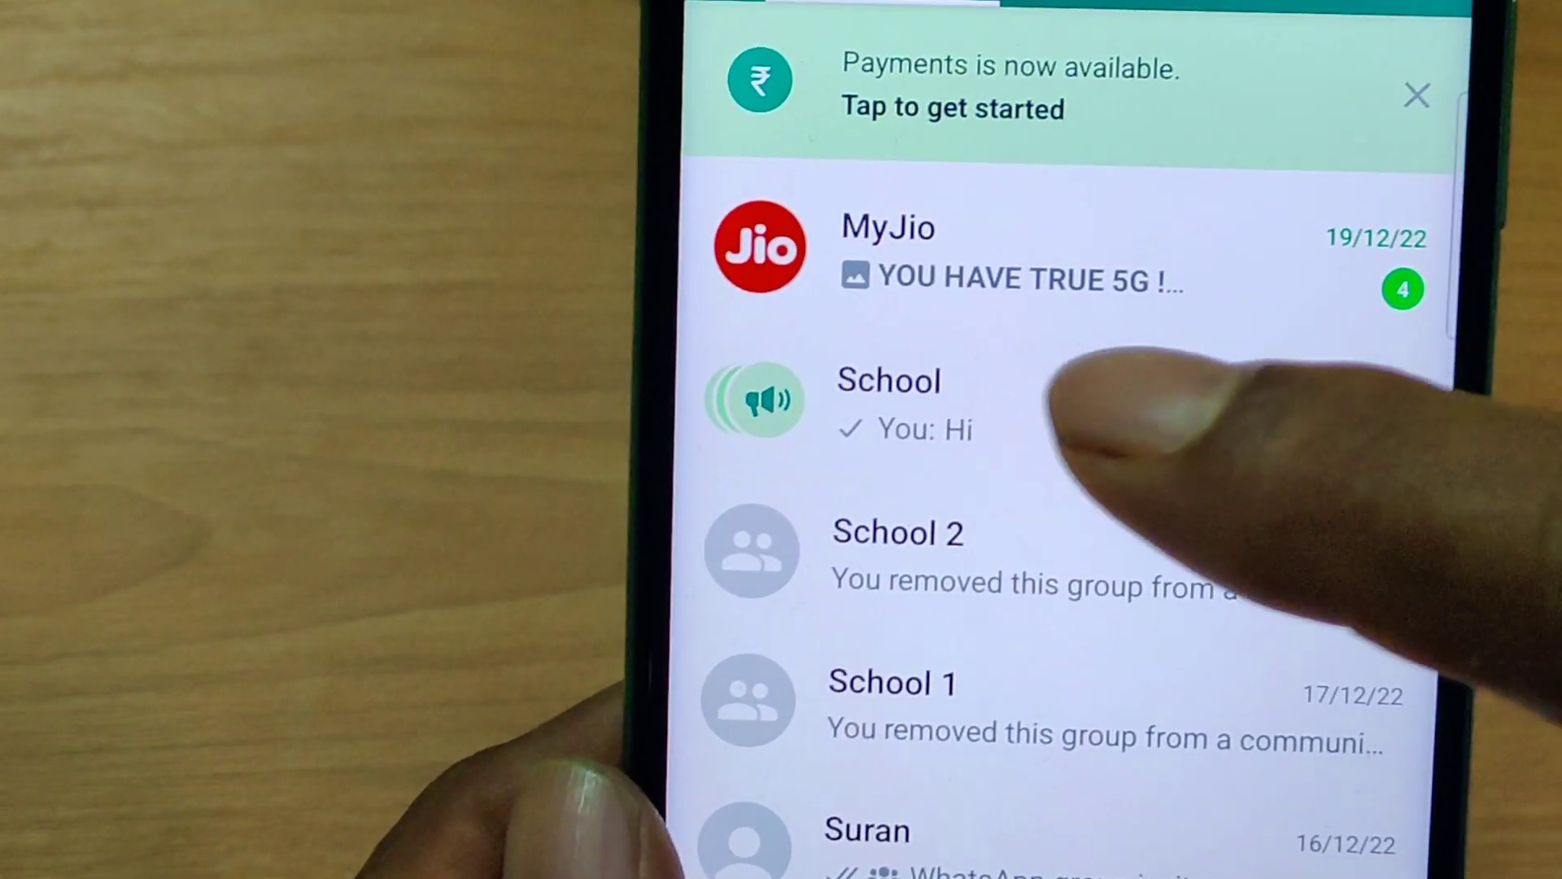
Open the School announcement chat and bring up its header options menu
left_click(1074, 408)
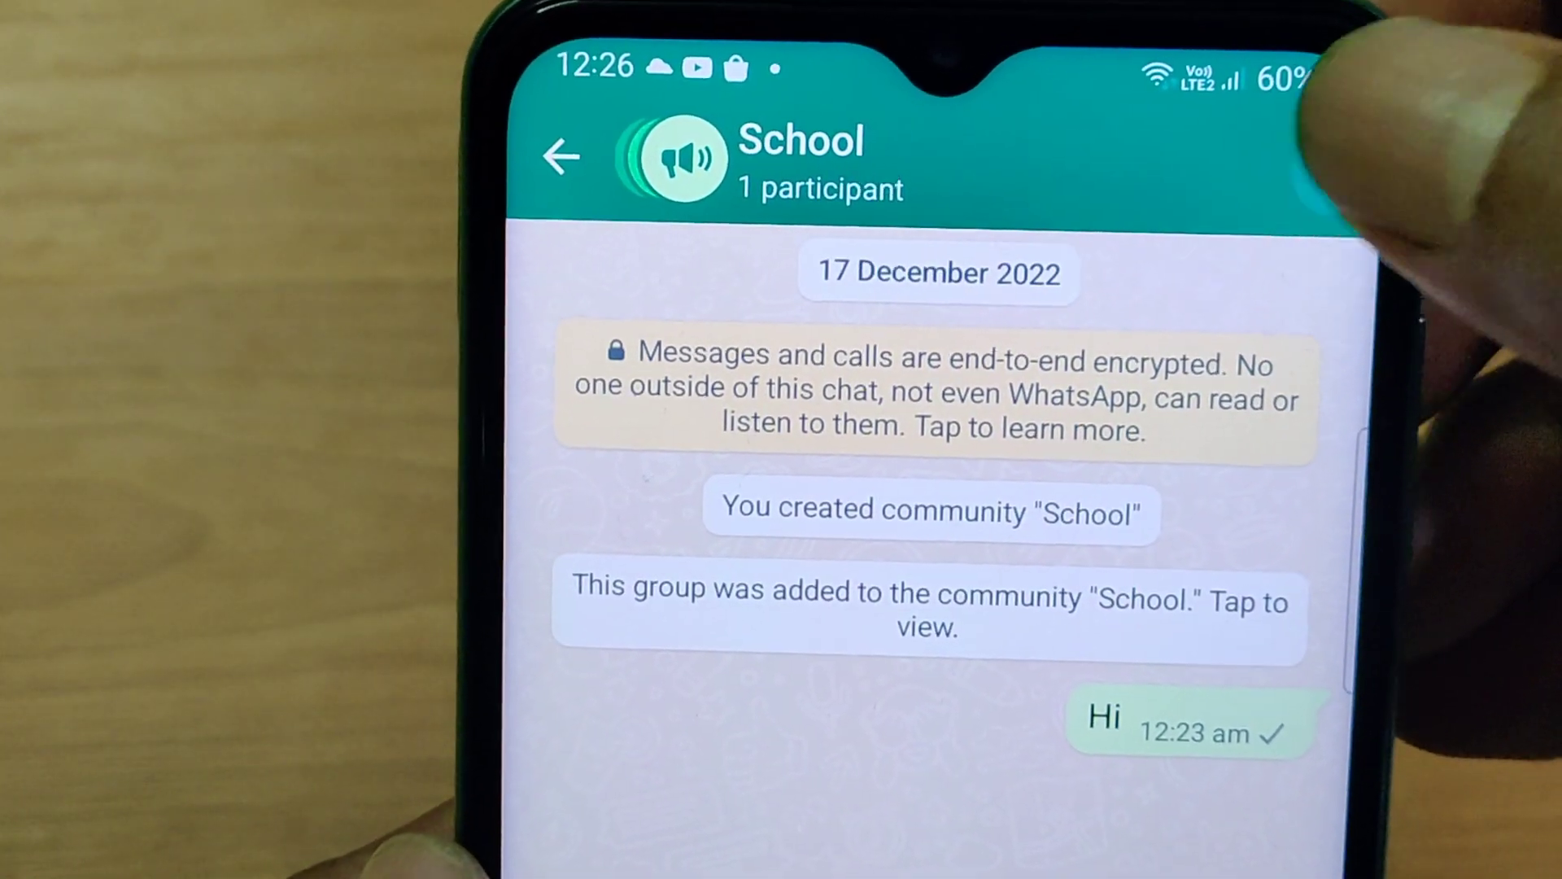
left_click(1330, 189)
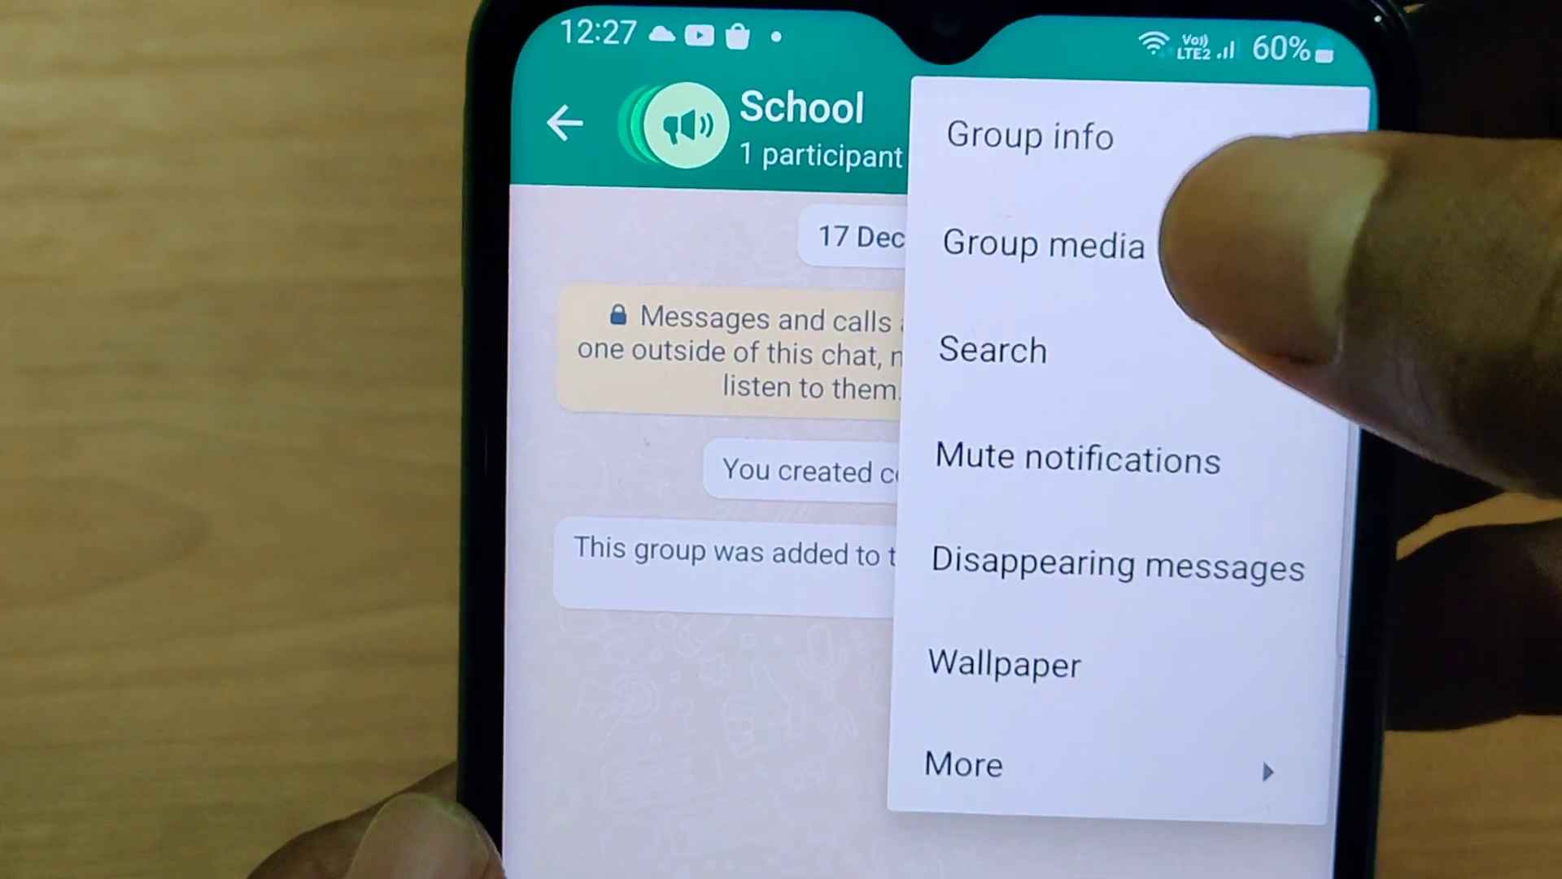
Go from the School group's info page to the School community's info page
left_click(1050, 134)
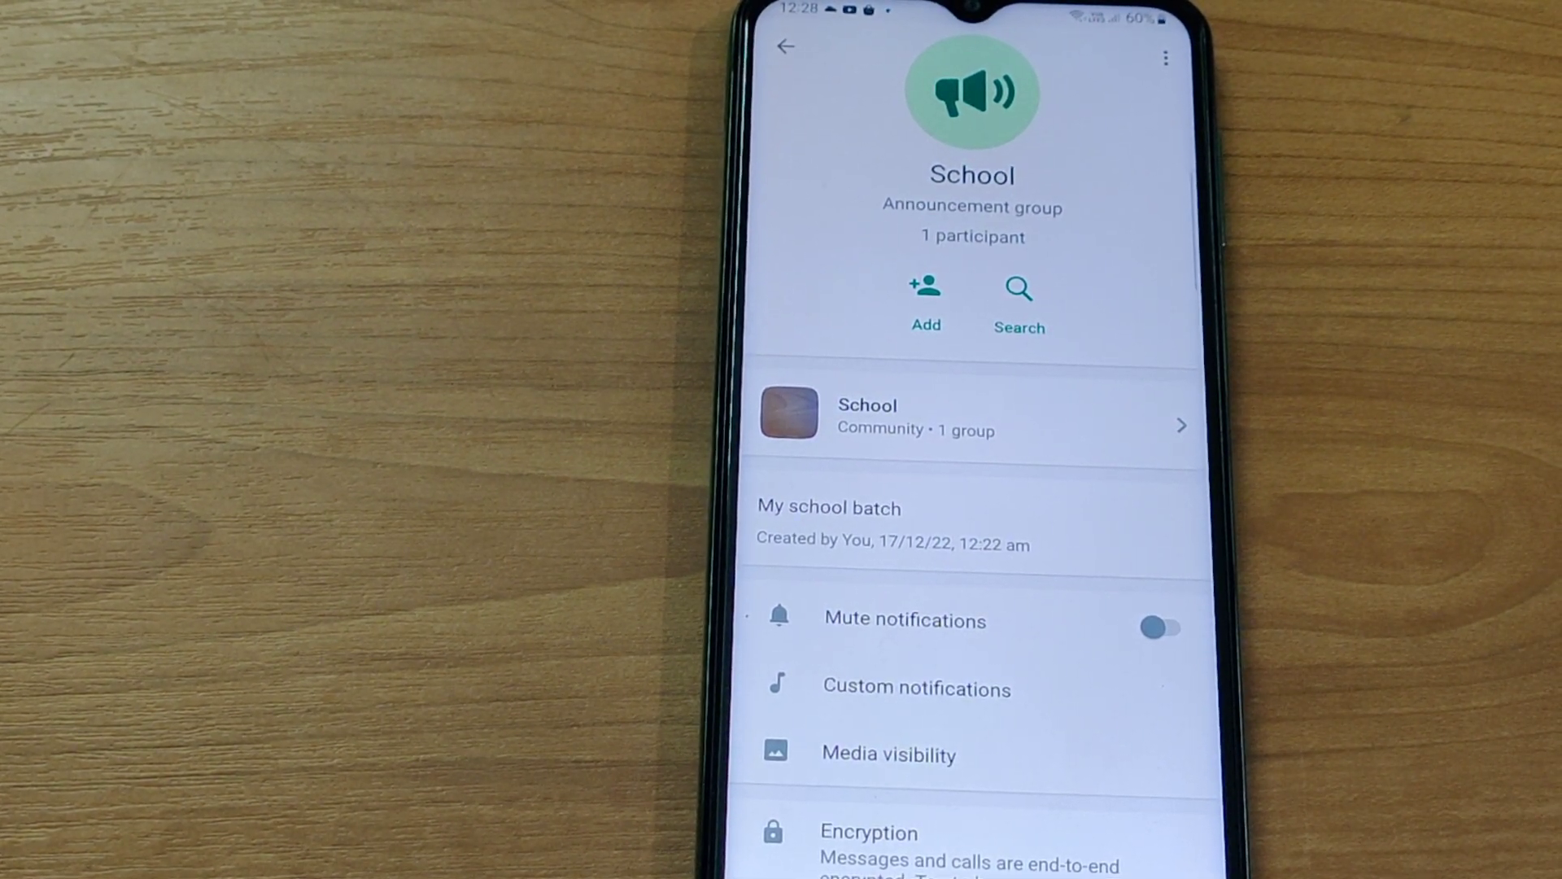
left_click(1038, 416)
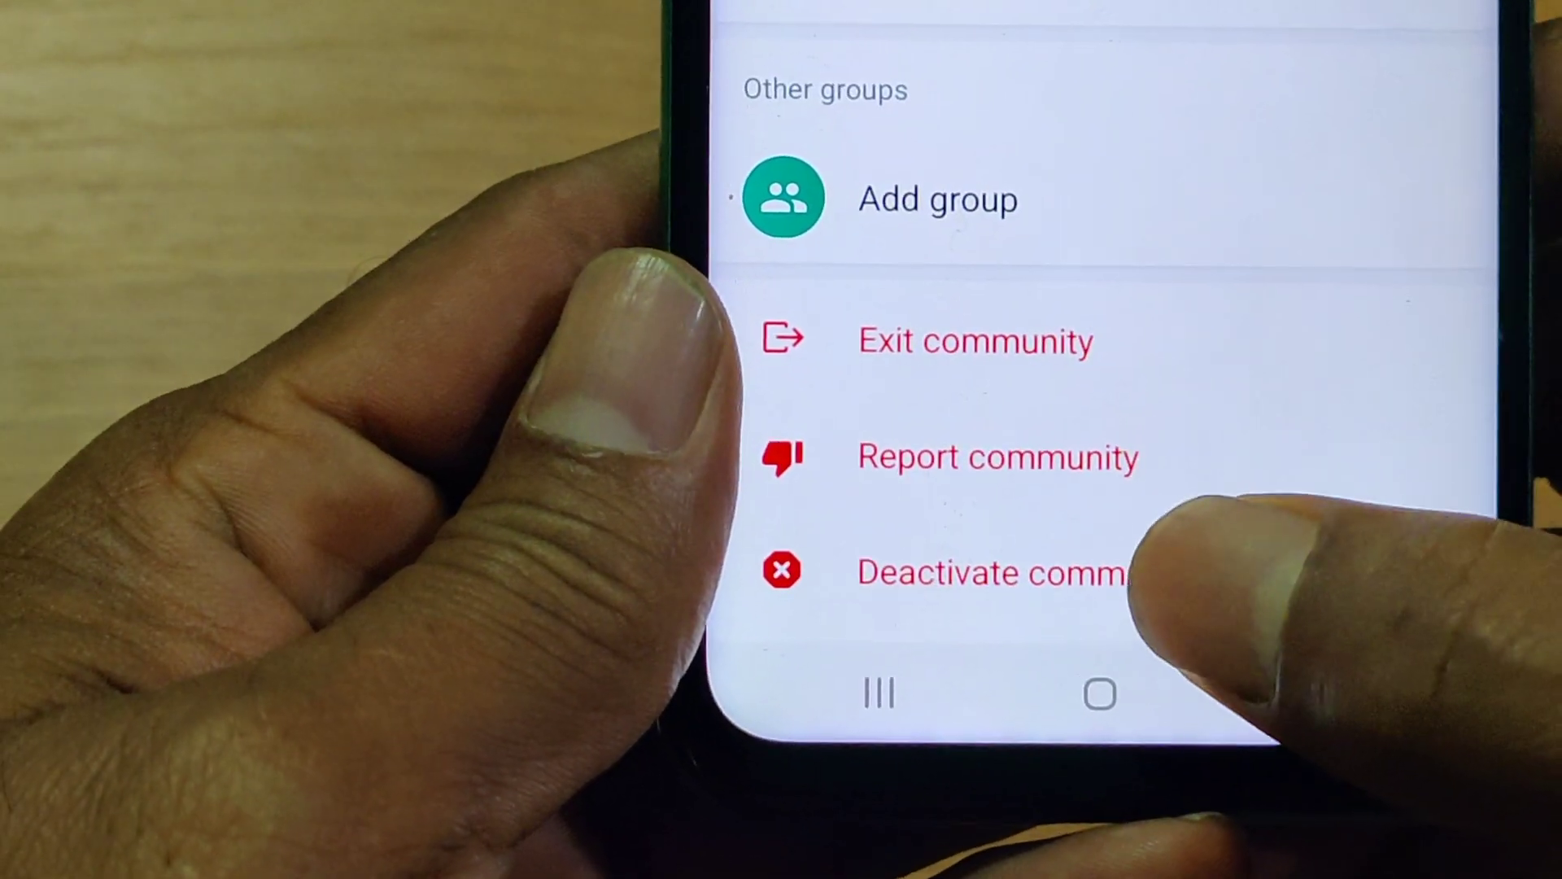
Choose Deactivate community for School and proceed past the first Deactivate prompt
left_click(1034, 575)
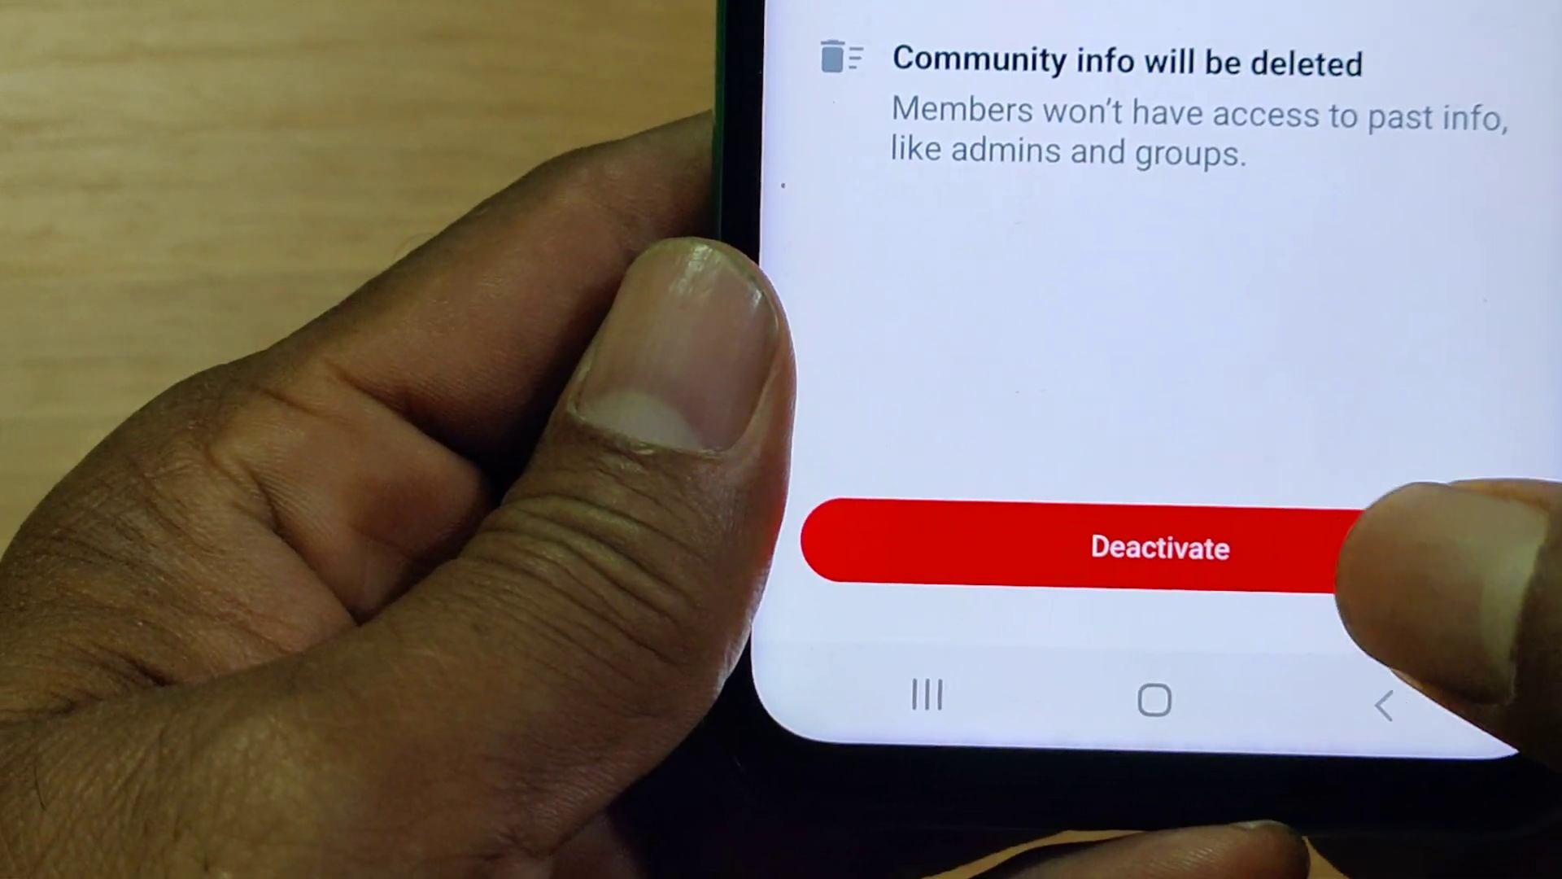
left_click(1379, 533)
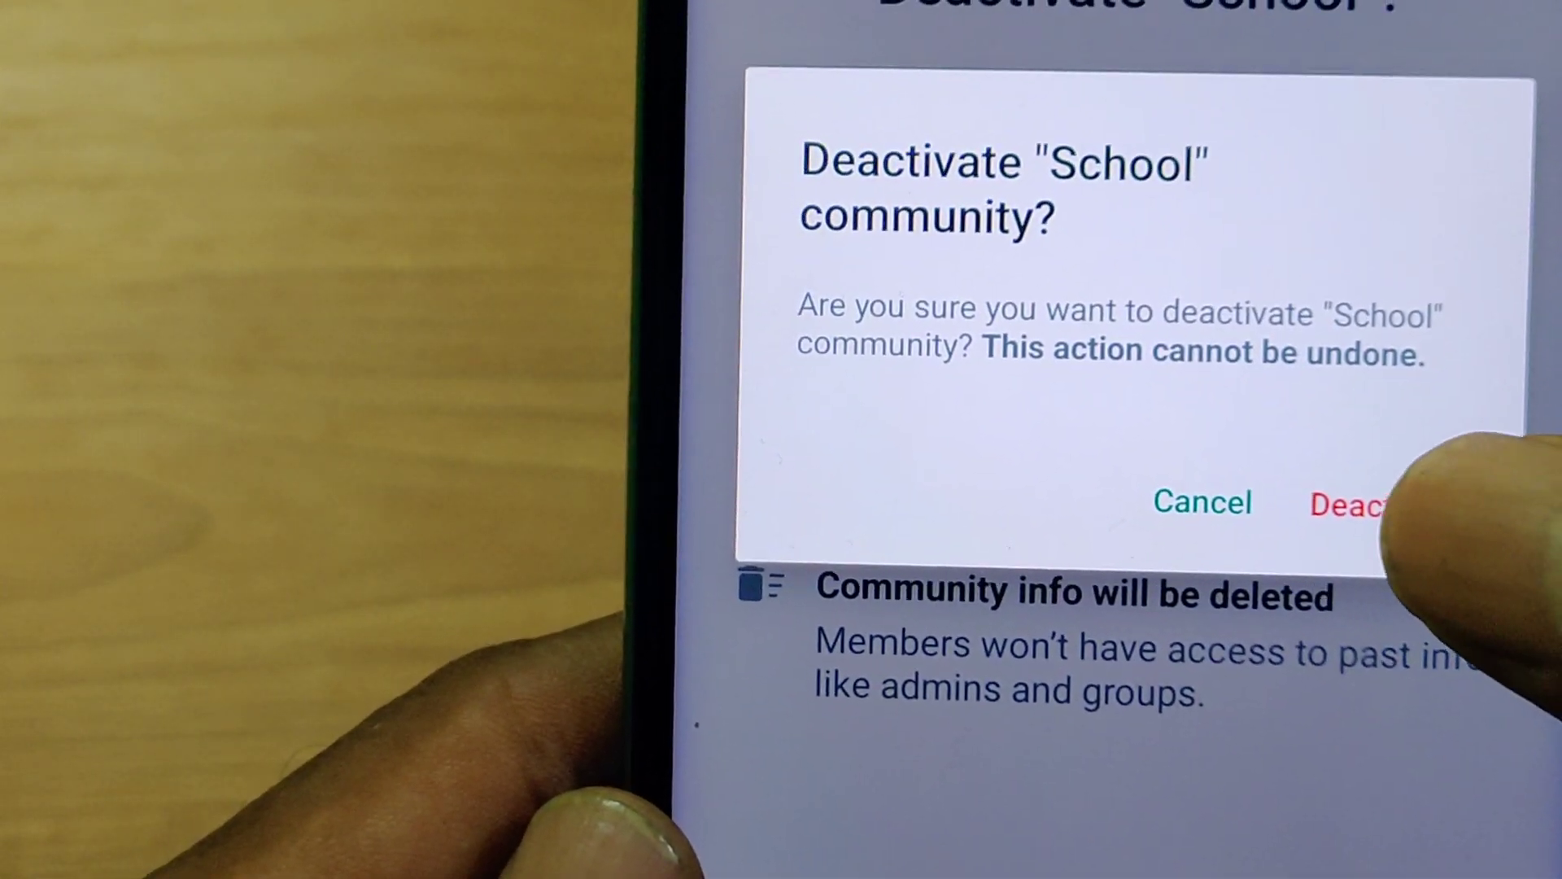
Confirm the final Deactivate prompt so the School community is deactivated
left_click(1385, 498)
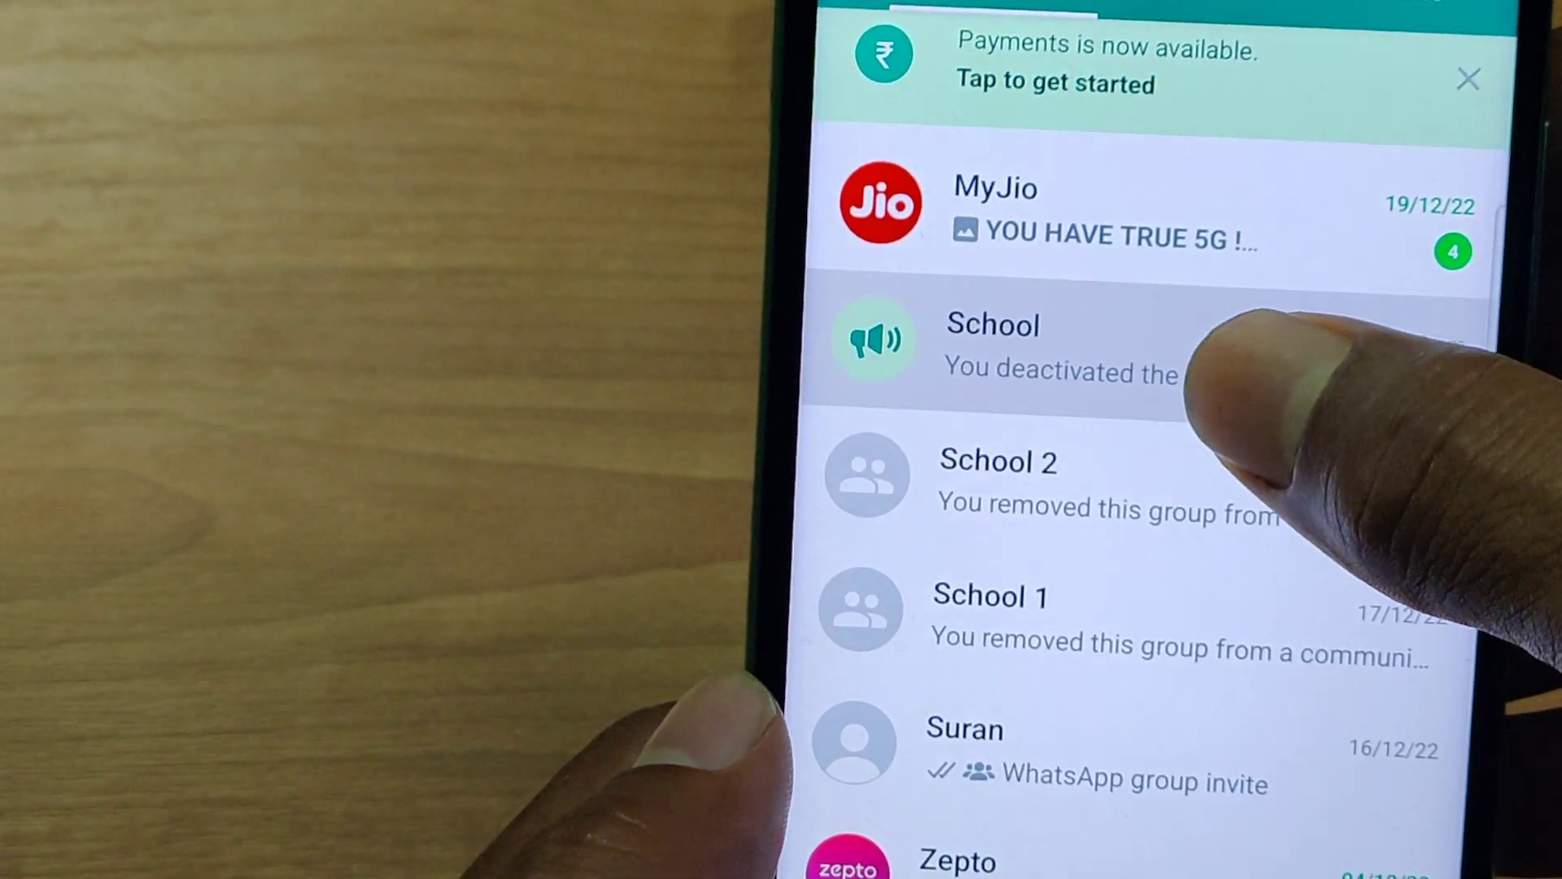
Select the deactivated School chat and request its deletion via the trash action
left_click(1196, 360)
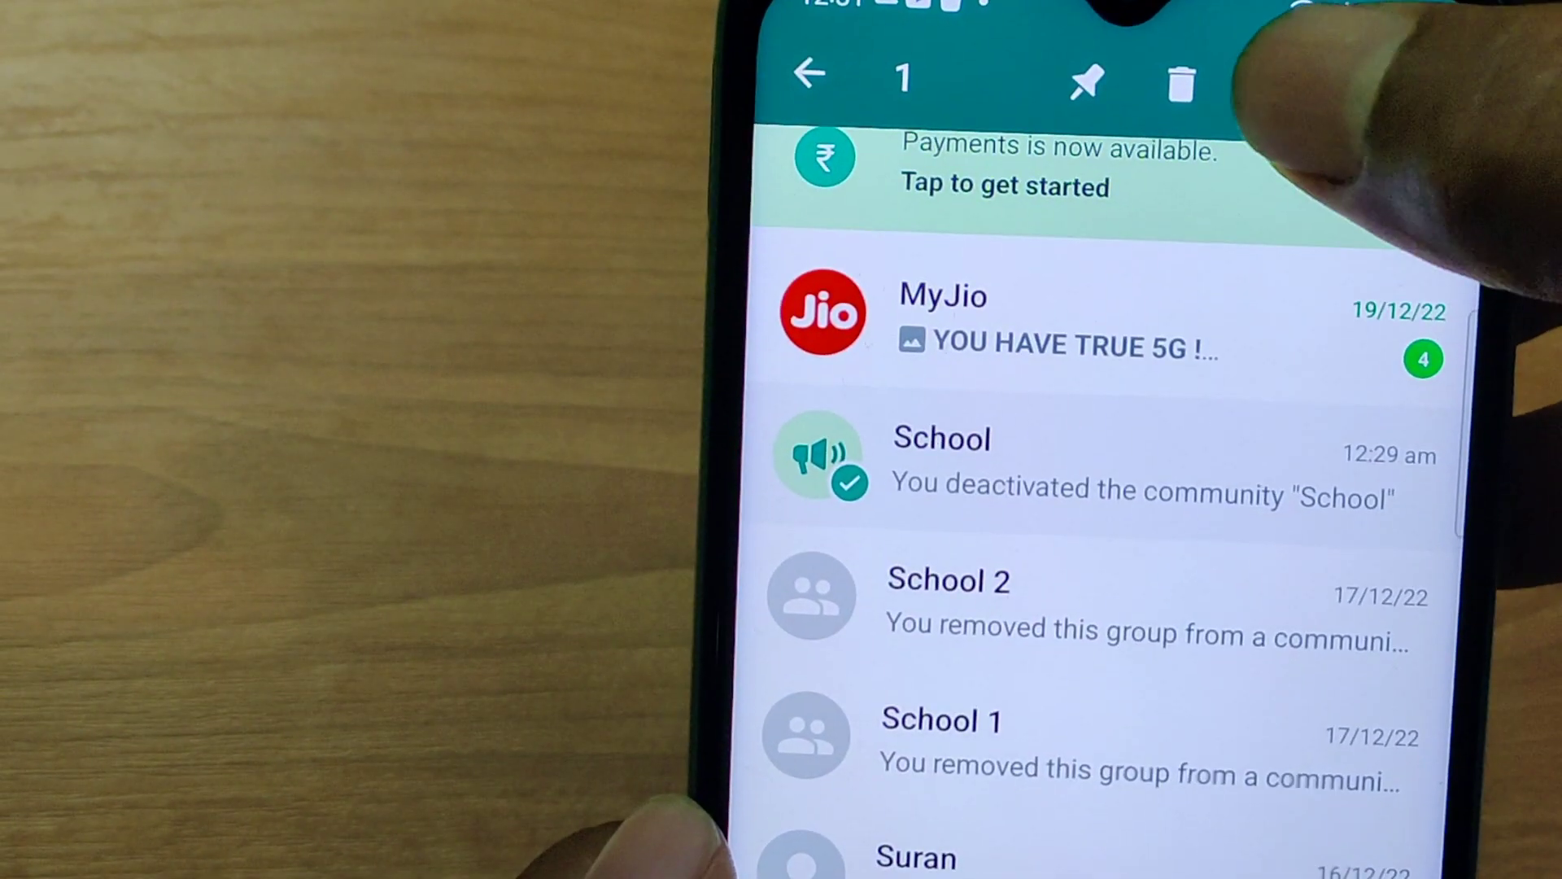
left_click(1154, 93)
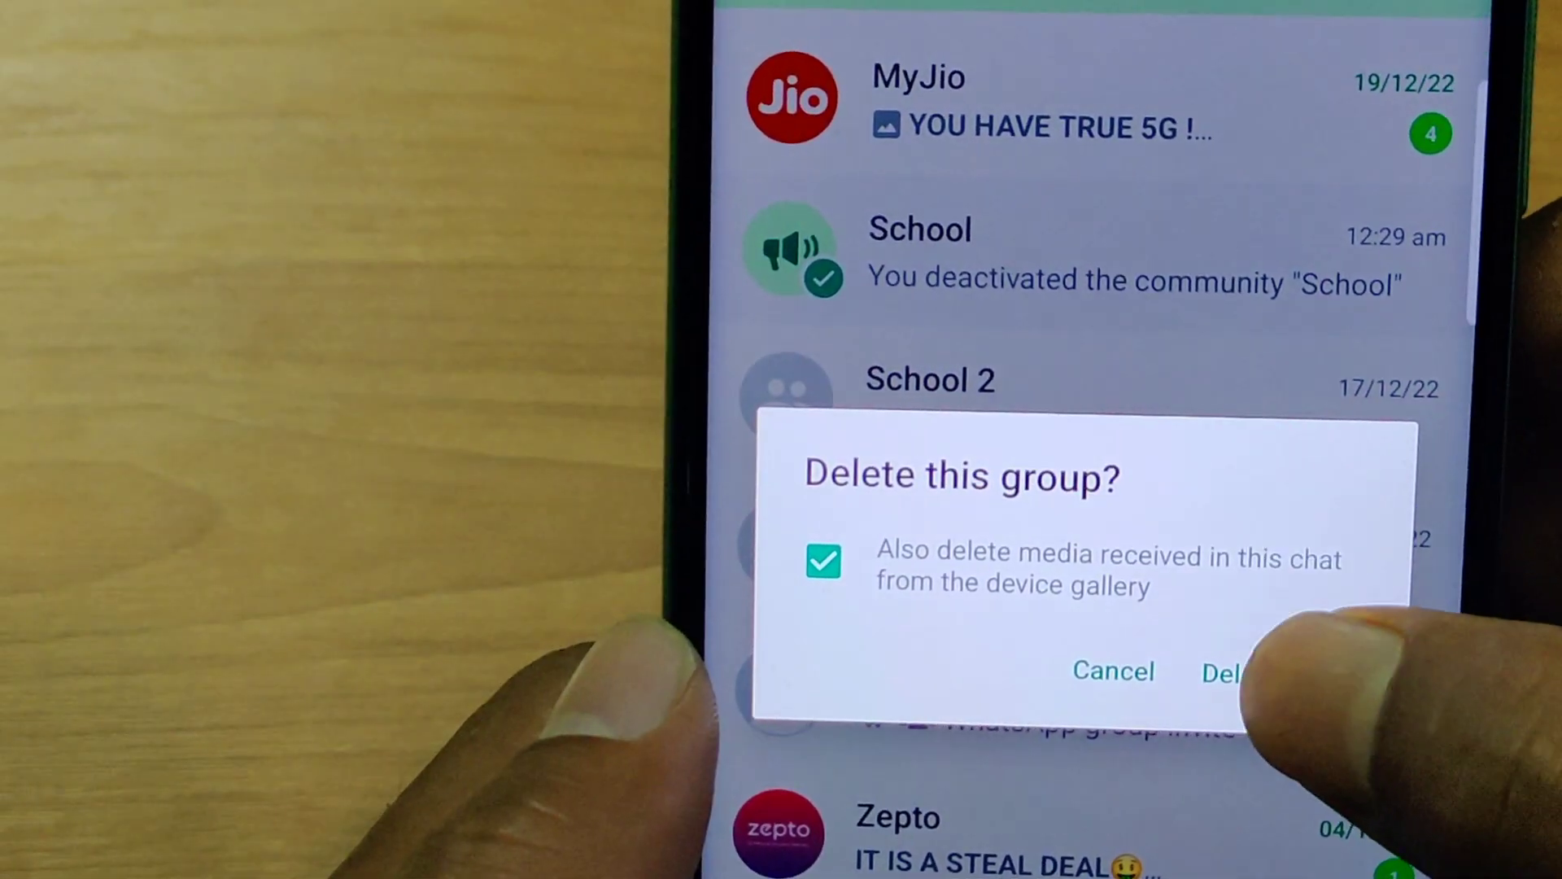
left_click(1260, 669)
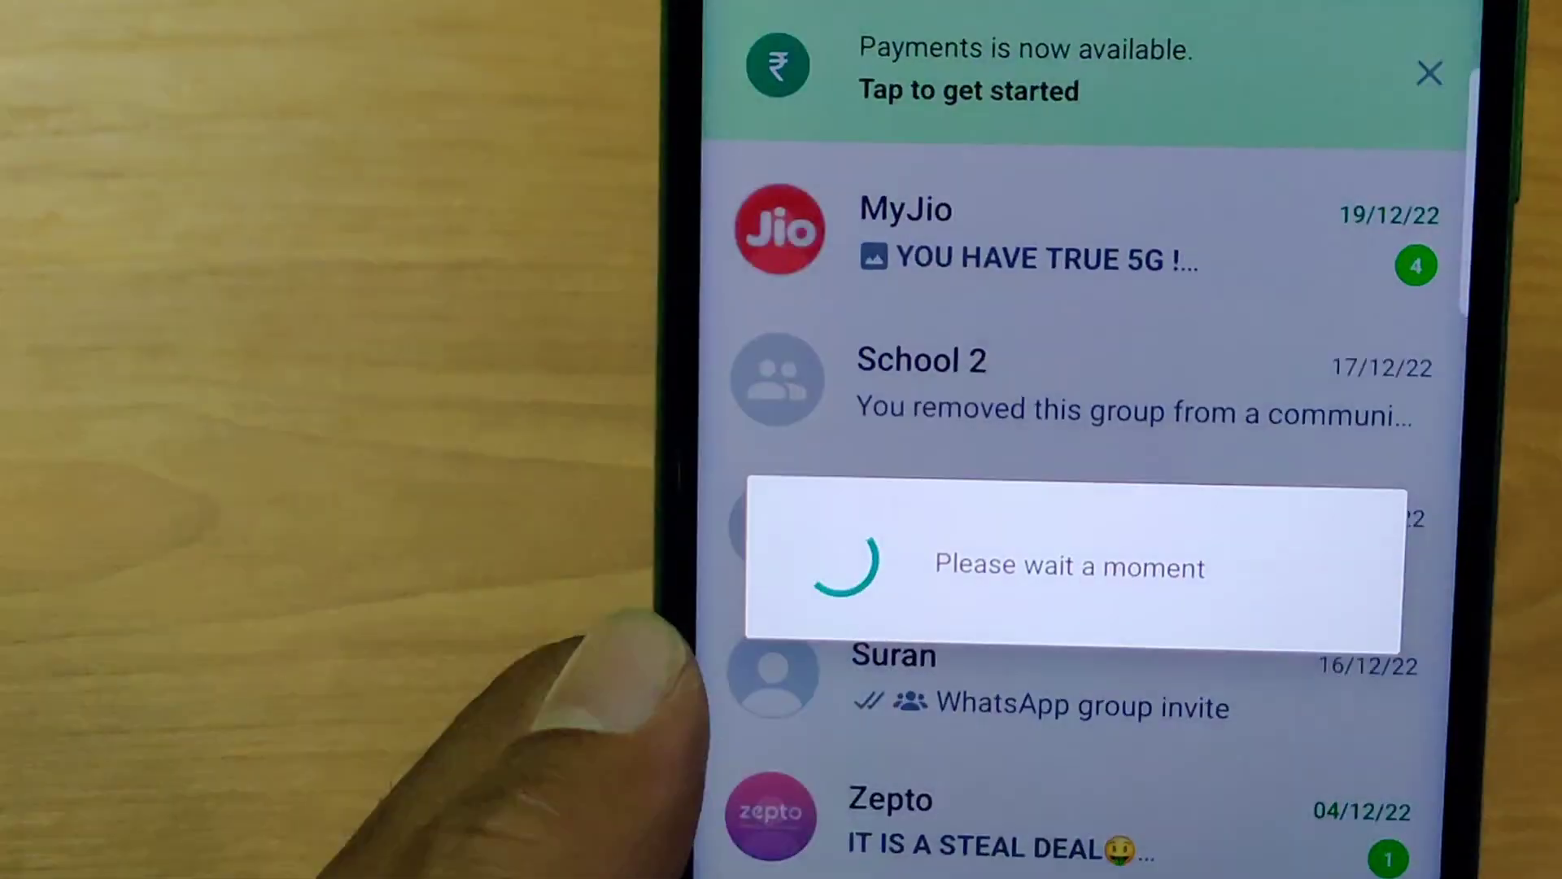